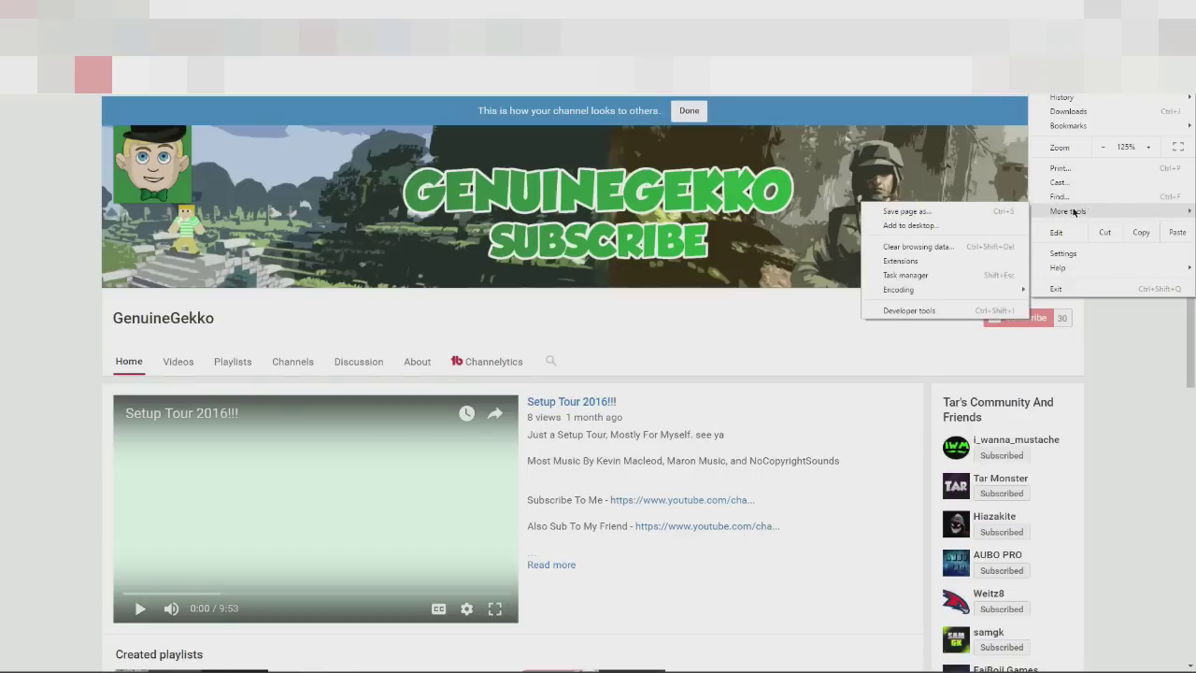
Set Clear browsing data to remove only cached images and files (about 219 MB) from the beginning of time
click(948, 249)
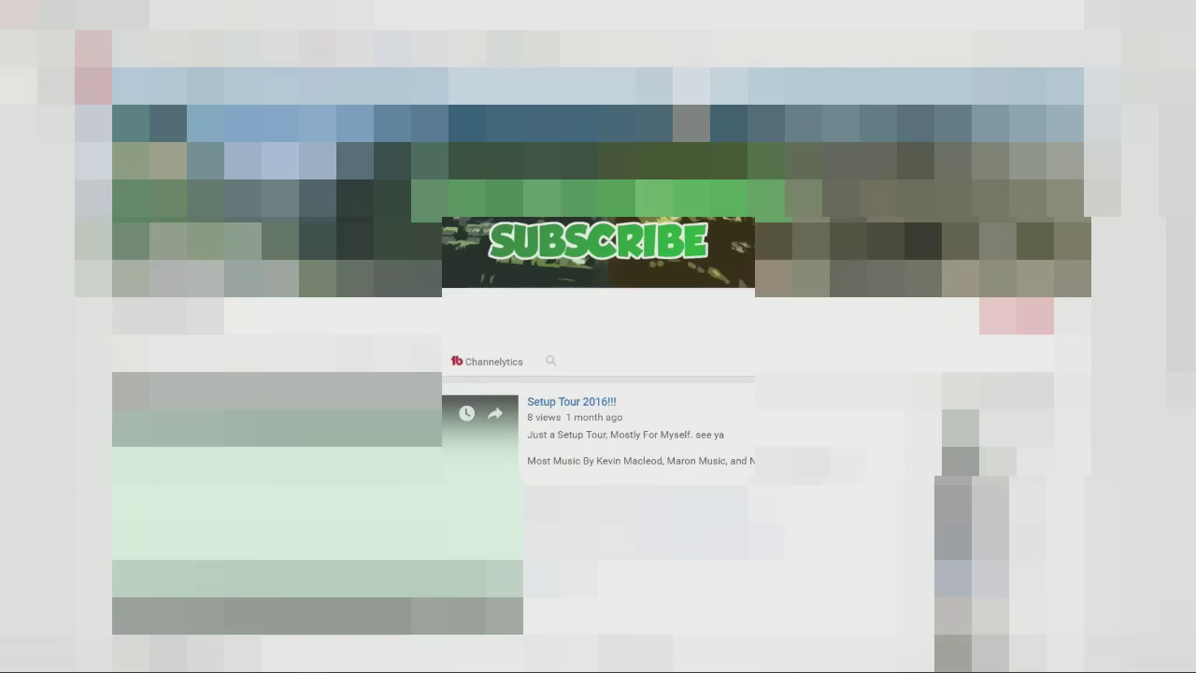
Show the reloaded GenuineGekko channel page full screen with F11
key(F11)
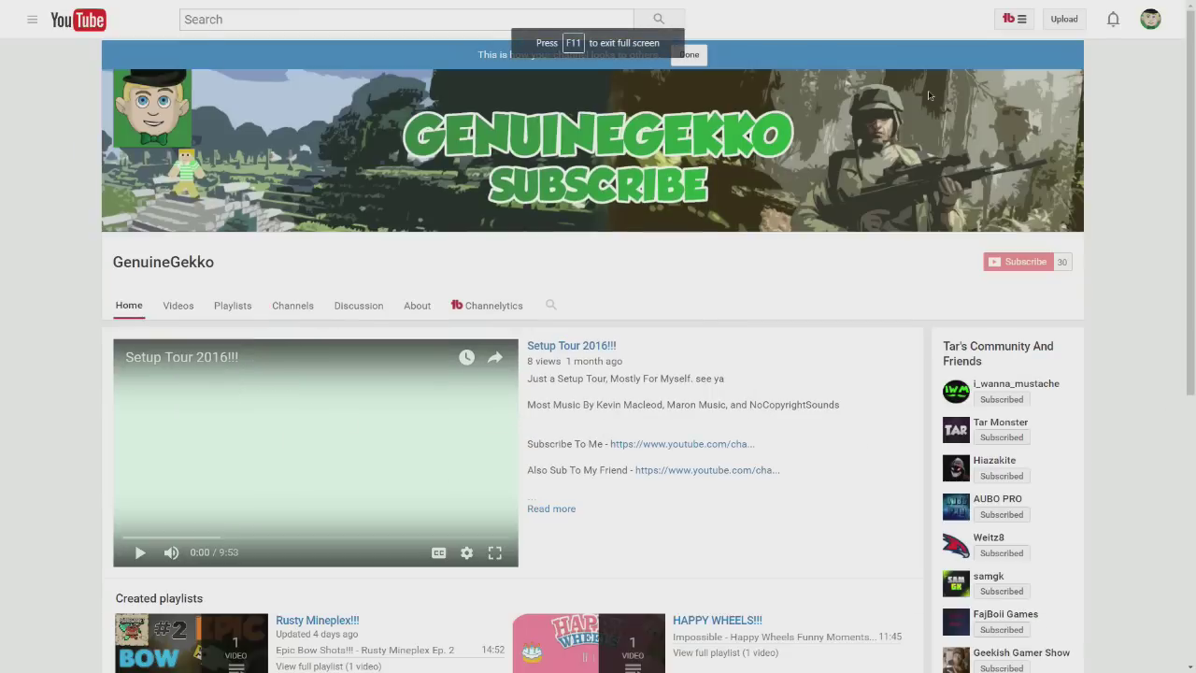